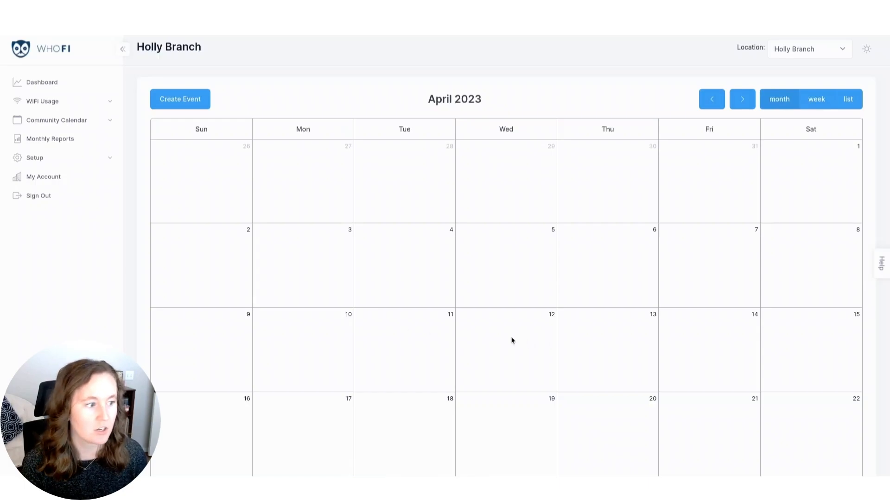
- Start a new calendar event and title it Craft Time
left_click(191, 103)
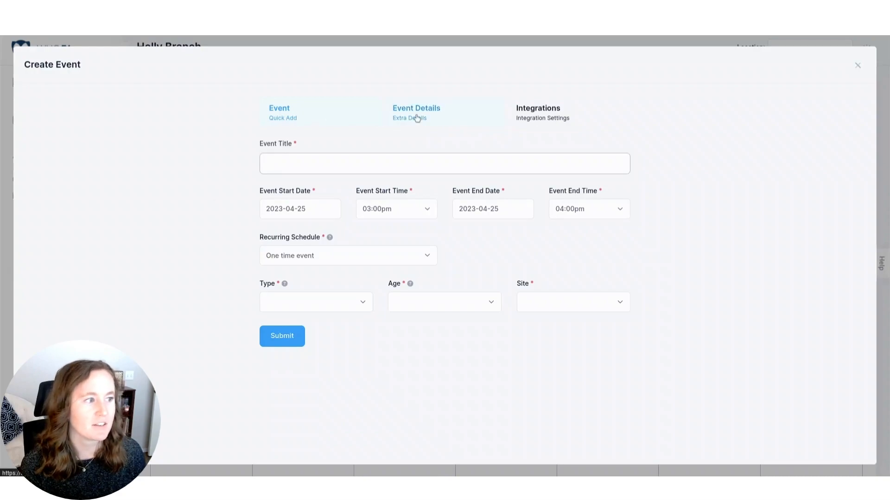
type("Craft Time")
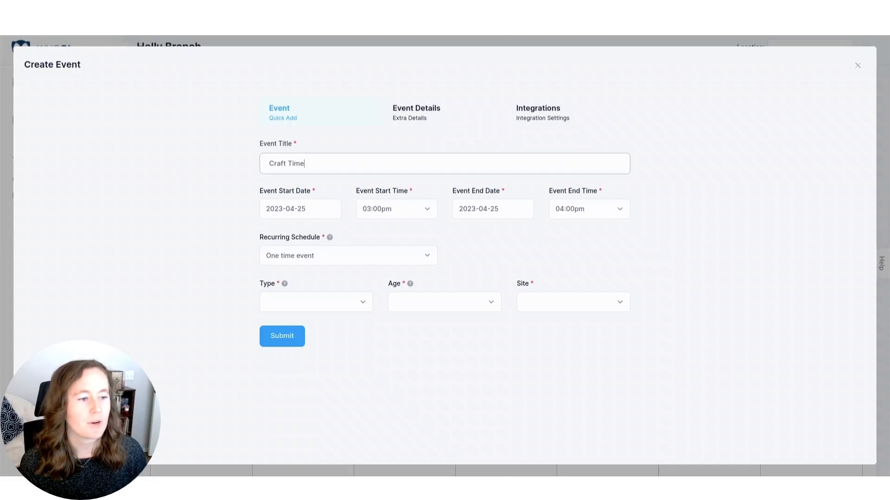
- Examine the available choices for recurring schedule, type, age and site, including the explanations of the program types
left_click(369, 256)
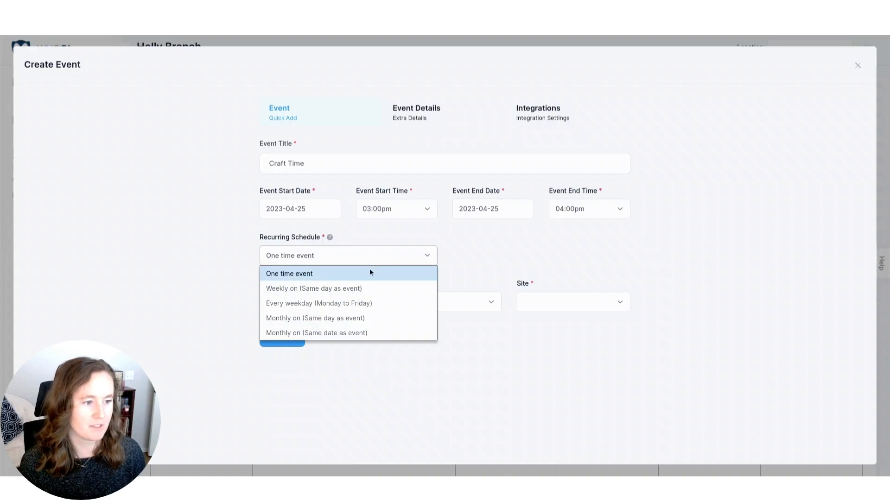
left_click(24, 305)
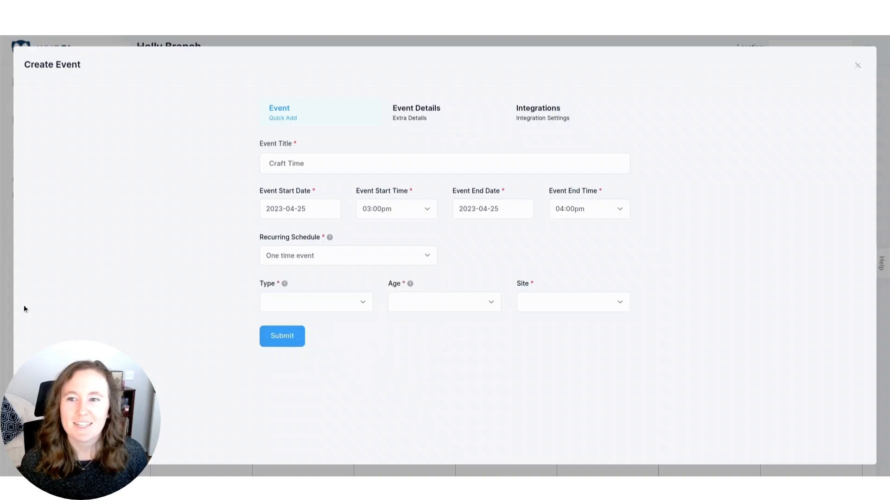
left_click(308, 308)
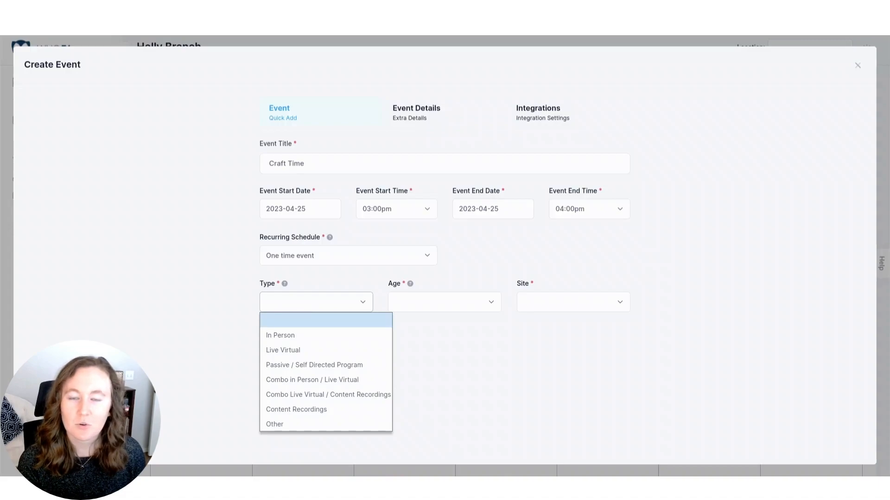
left_click(5, 294)
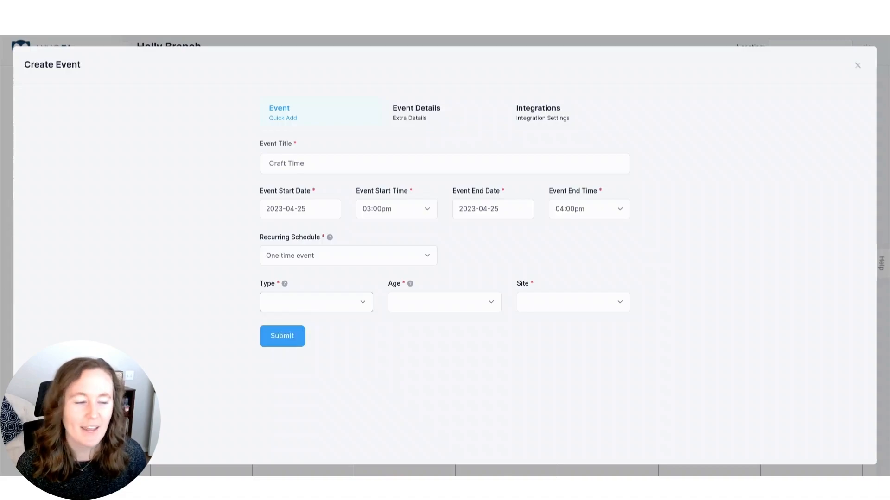
left_click(446, 306)
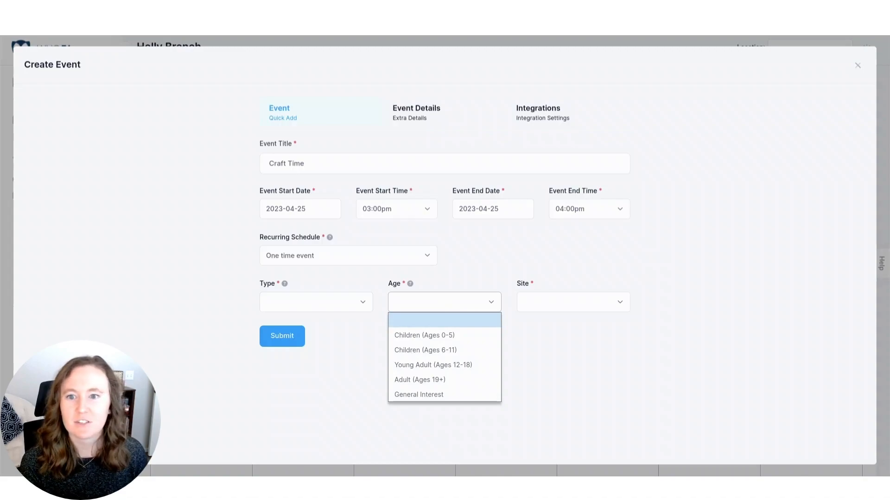
left_click(307, 277)
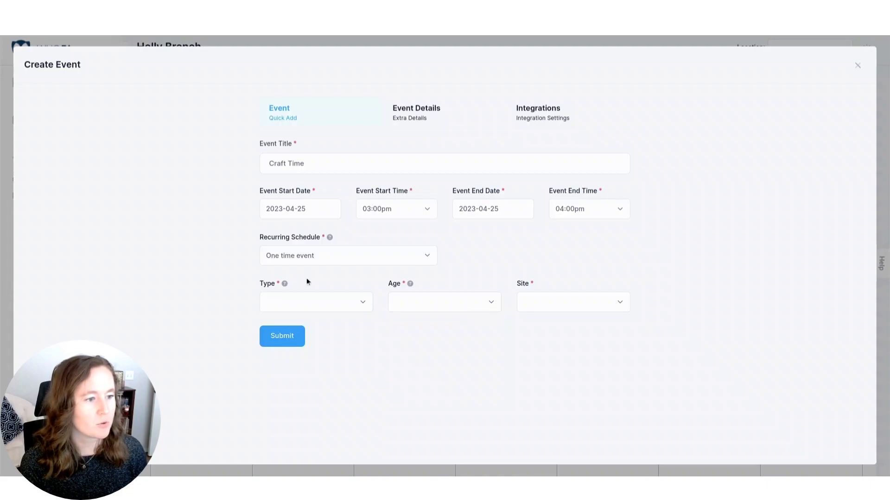
mouse_move(284, 287)
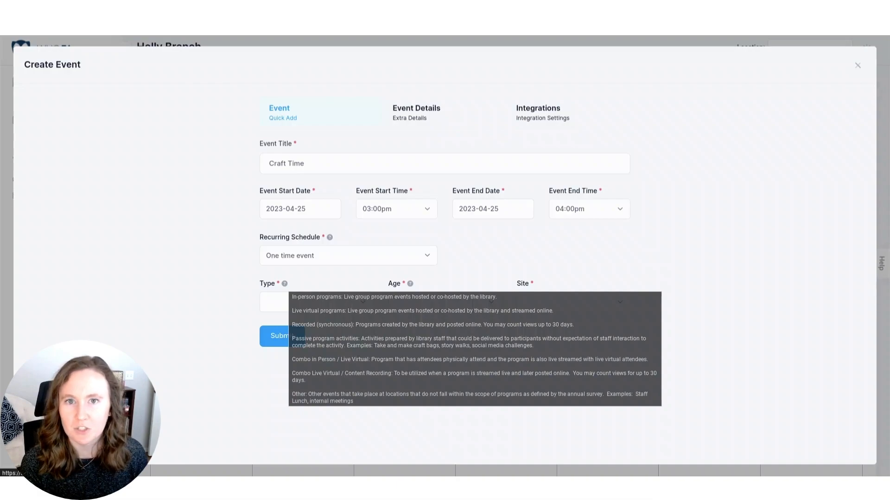
left_click(603, 309)
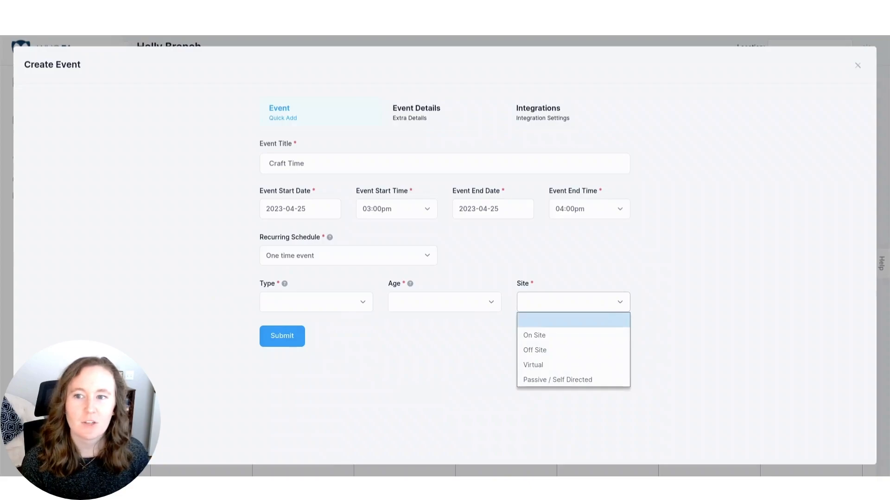
left_click(351, 308)
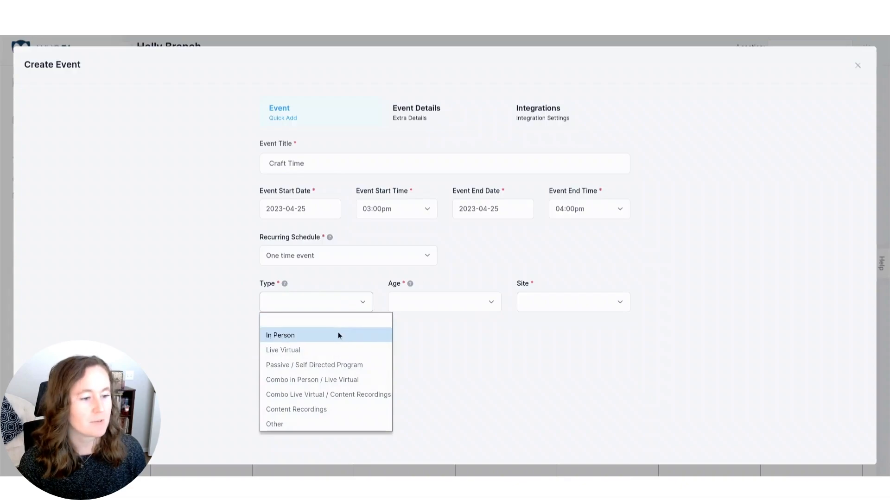
left_click(336, 347)
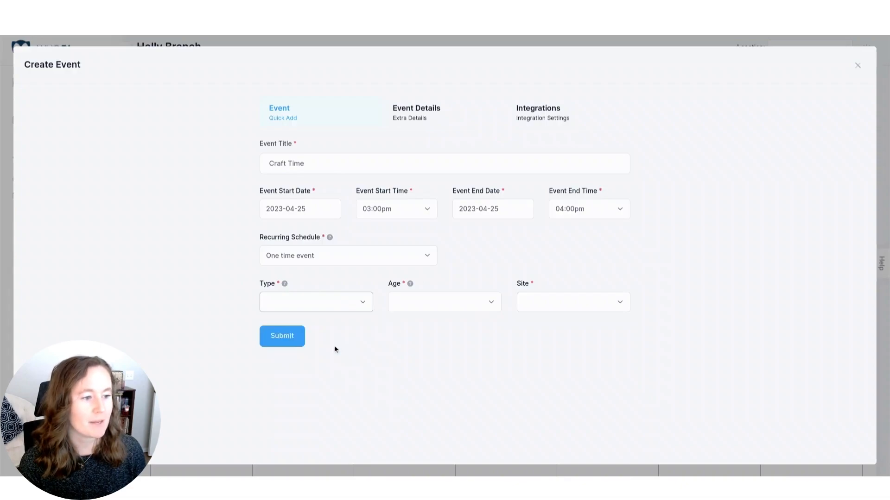
- Set the event type to Passive / Self Directed Program and the site to Passive / Self Directed
left_click(345, 307)
left_click(309, 410)
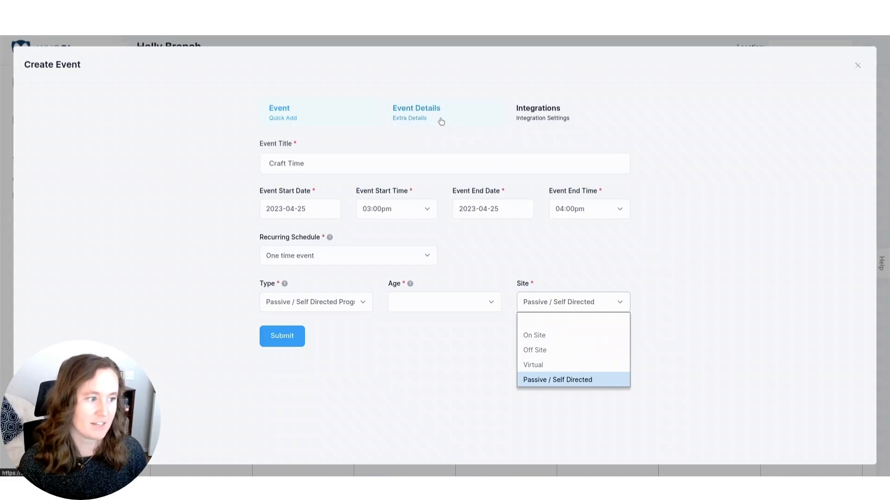
- Go to the event's extra details and examine the available virtual platforms
left_click(442, 121)
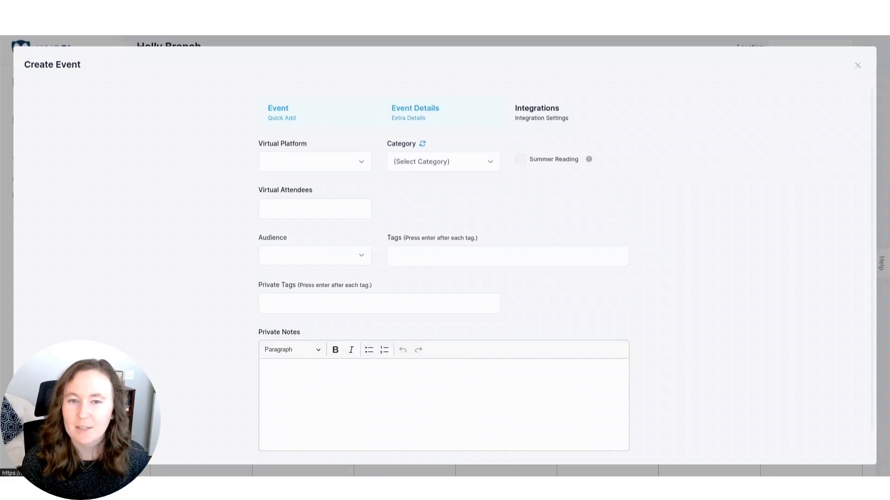
left_click(337, 163)
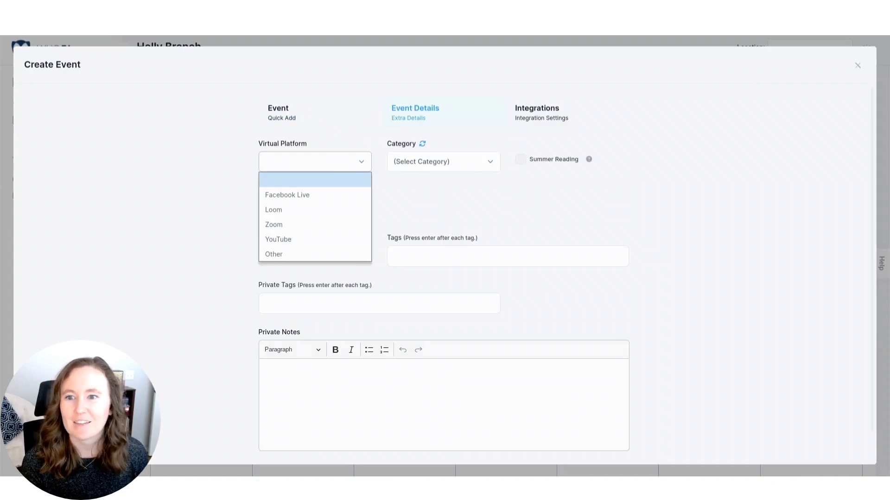
key("Escape")
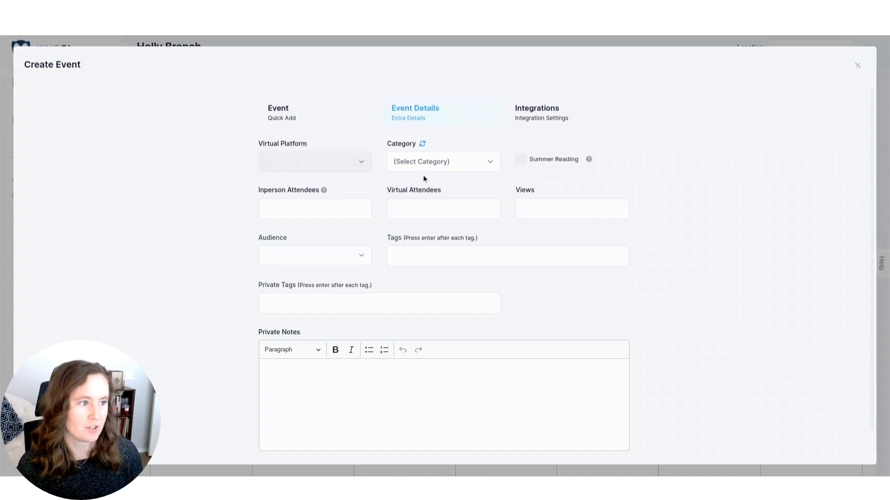
- Open the calendar category management from the event's category choices and start adding a category
left_click(459, 164)
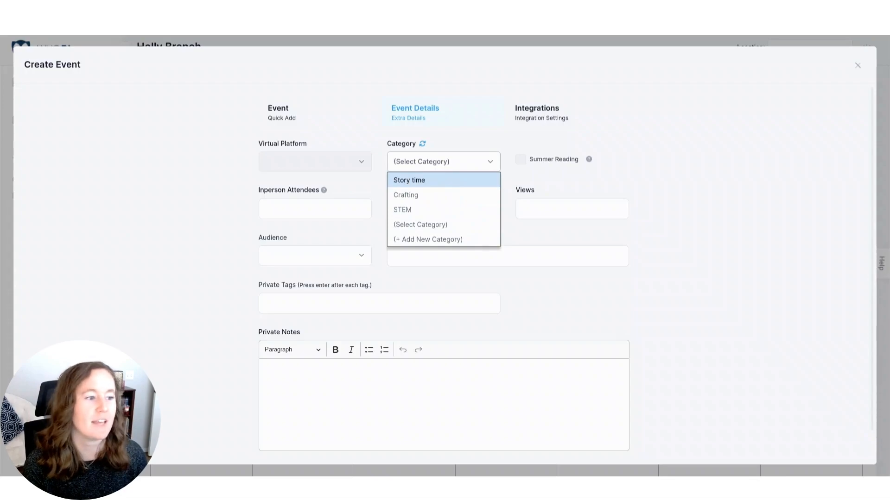
left_click(443, 239)
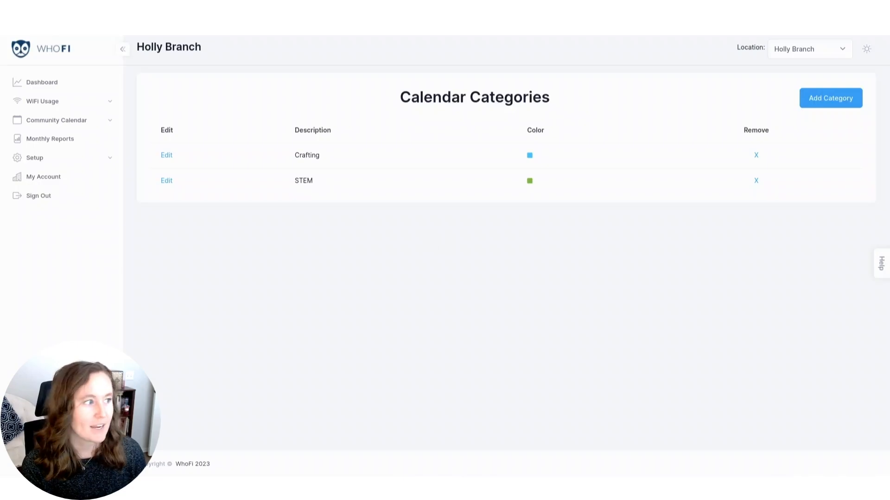
left_click(841, 105)
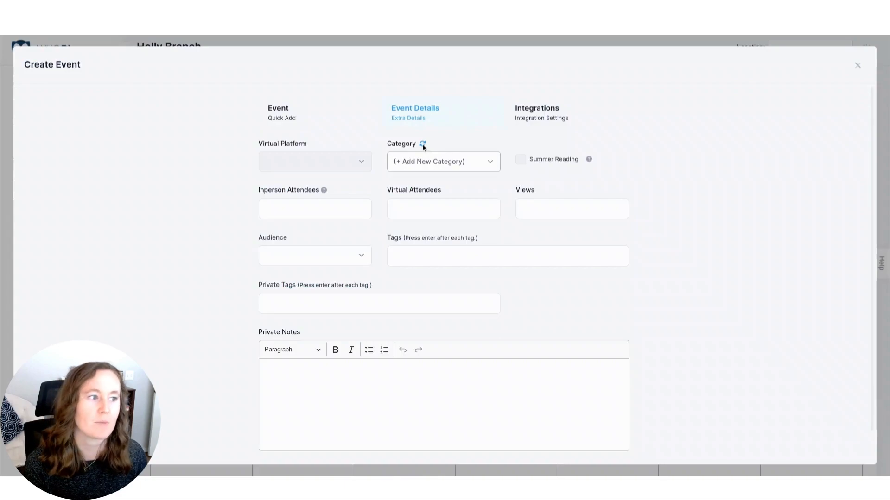
- Refresh the event's category choices and look through the available categories
left_click(423, 145)
left_click(445, 162)
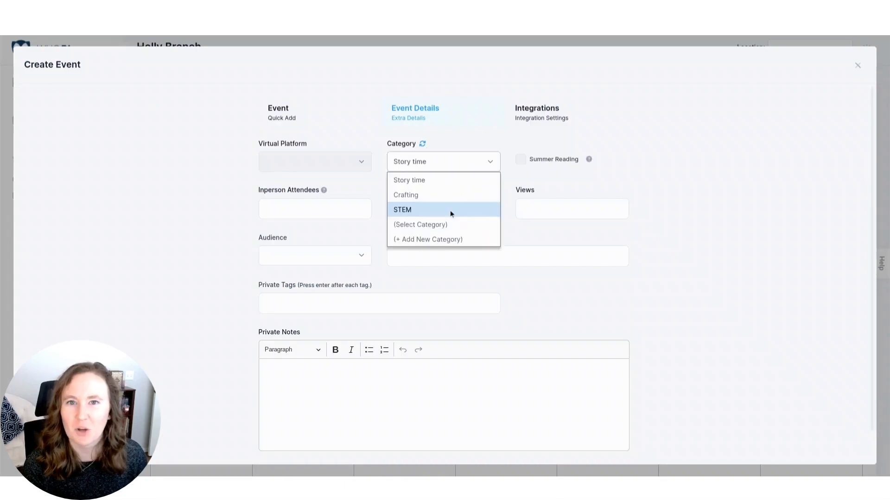
left_click(161, 197)
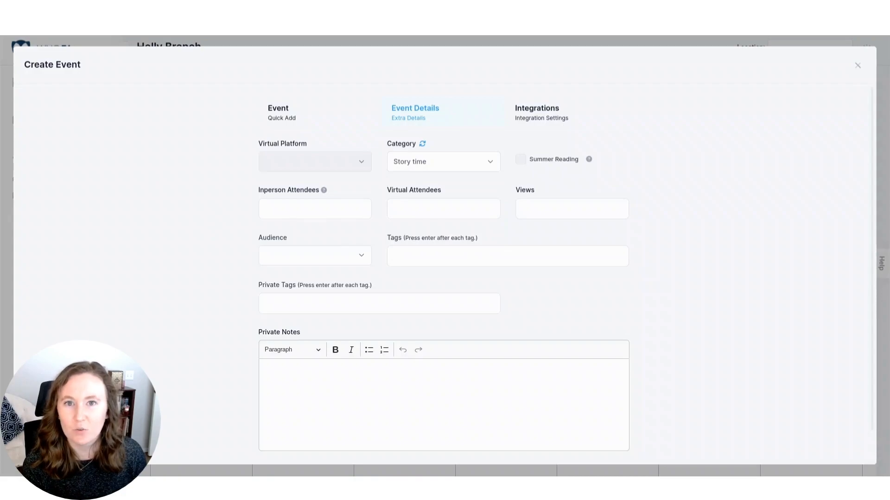
- Set the event type to In Person and check which attendee field the extra details offer
left_click(324, 118)
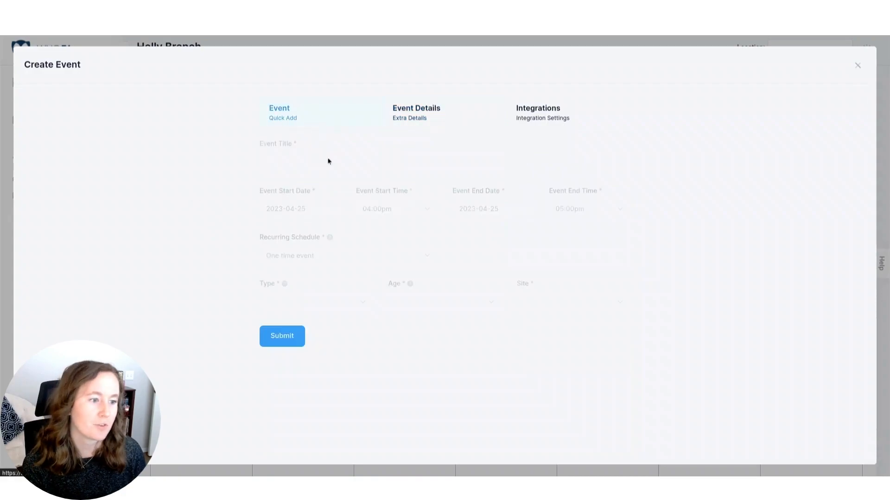
left_click(310, 302)
left_click(313, 334)
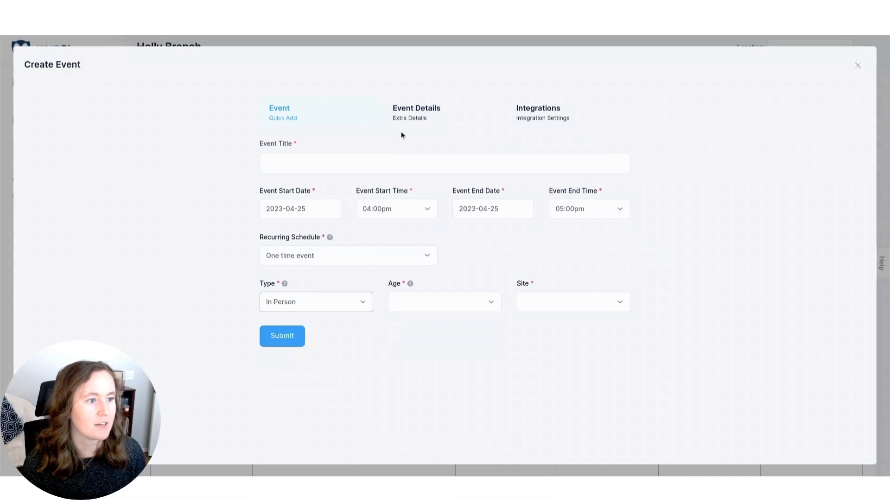
left_click(408, 118)
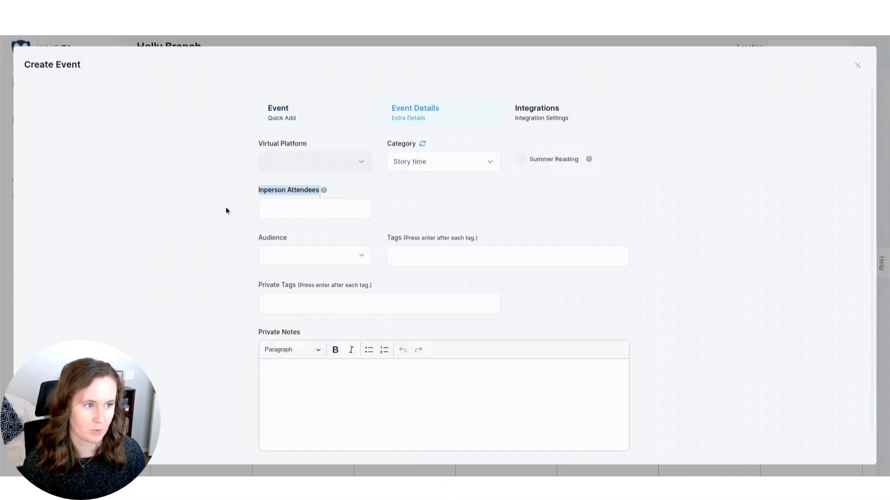
- Change the event type to Live Virtual and check which attendee field the extra details offer
left_click(285, 117)
left_click(326, 299)
left_click(323, 350)
left_click(416, 111)
left_click_drag(327, 193, 235, 195)
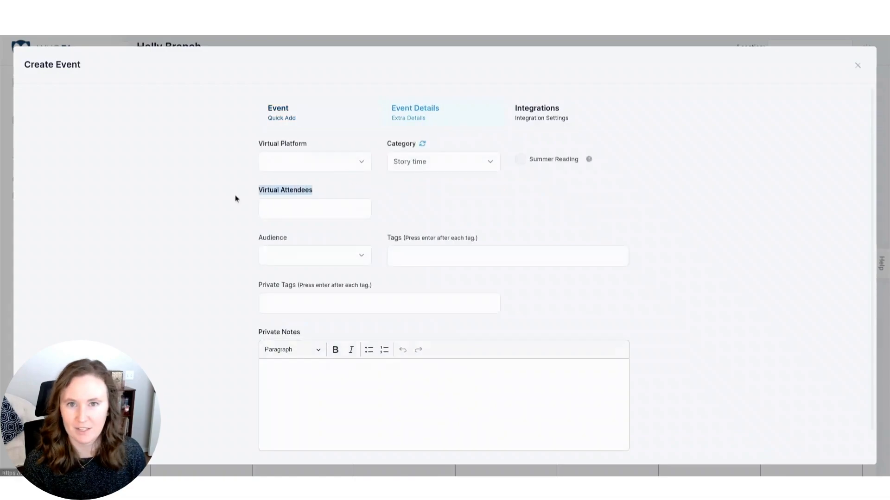
left_click(235, 195)
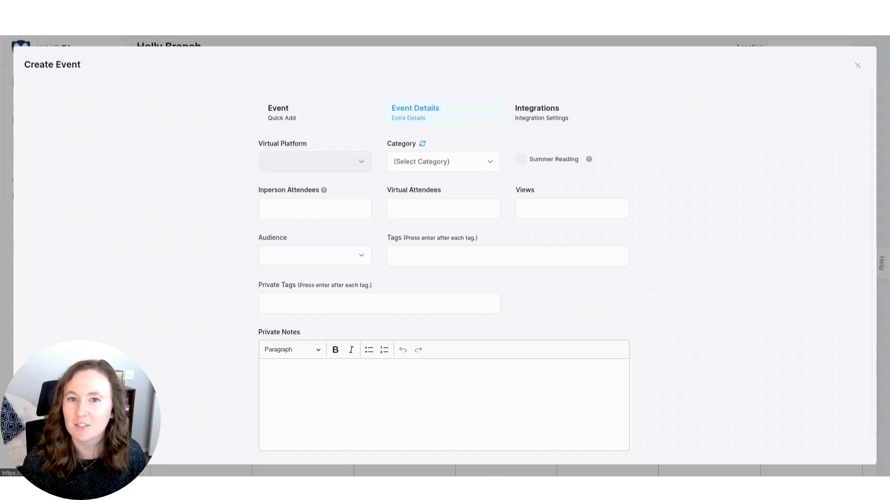
left_click(460, 301)
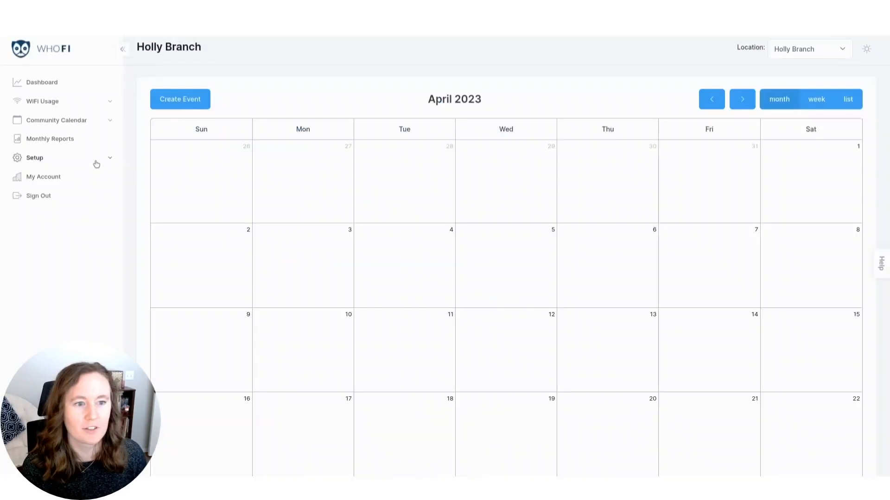
- Add a custom audience named Ages 10-15 in the advanced setup's calendar registration settings
left_click(96, 163)
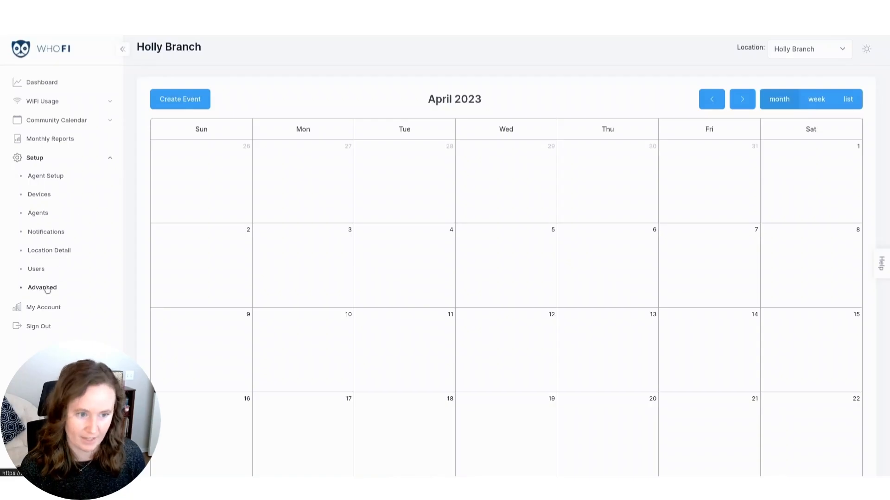
left_click(46, 288)
scroll(151, 347, "down", 1)
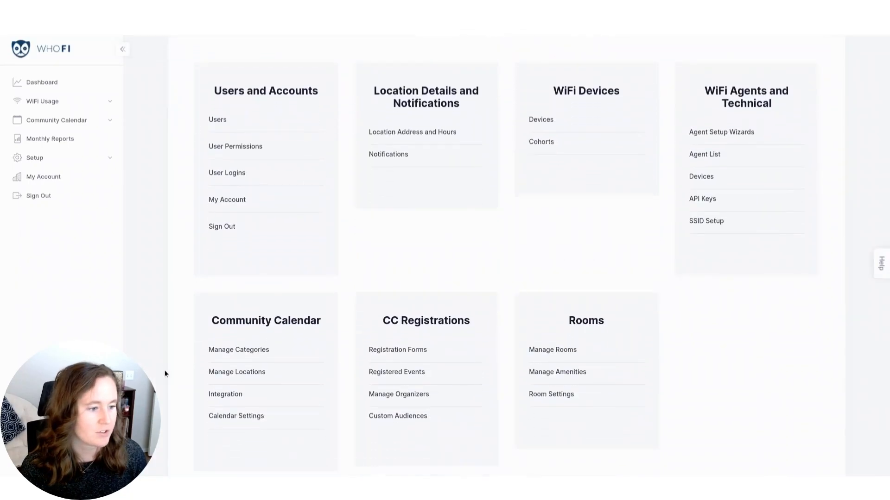
left_click(414, 420)
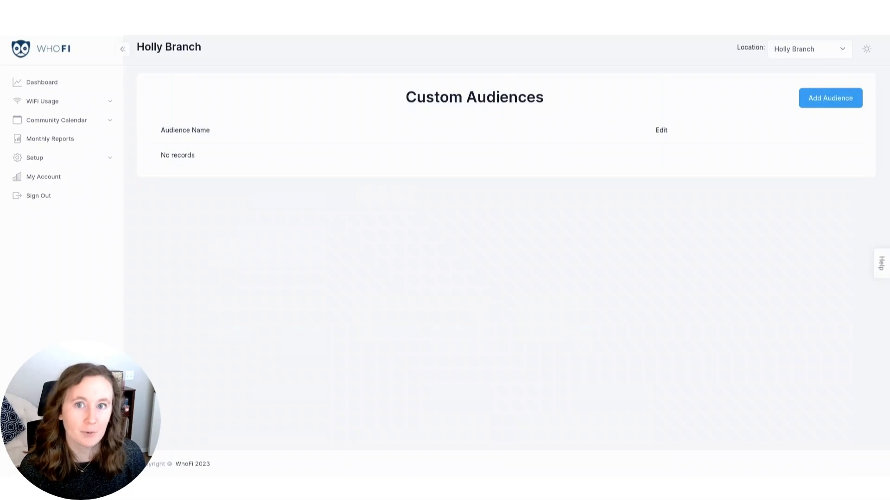
left_click(830, 98)
left_click(375, 143)
left_click(402, 168)
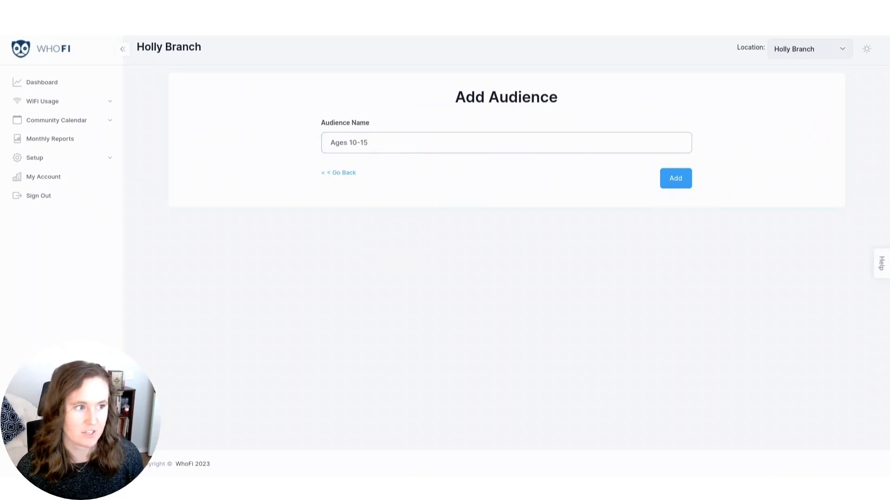
left_click(536, 195)
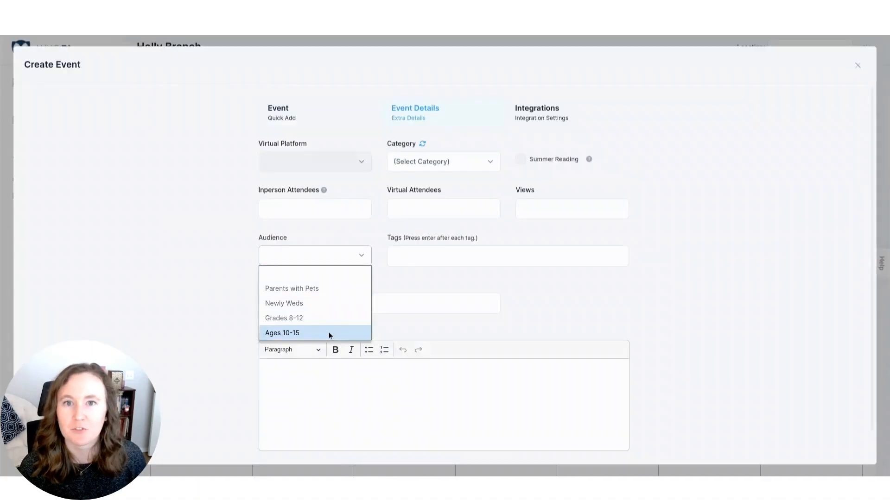
- Leave the event's audience unselected and mark the event as Summer Reading
key("Escape")
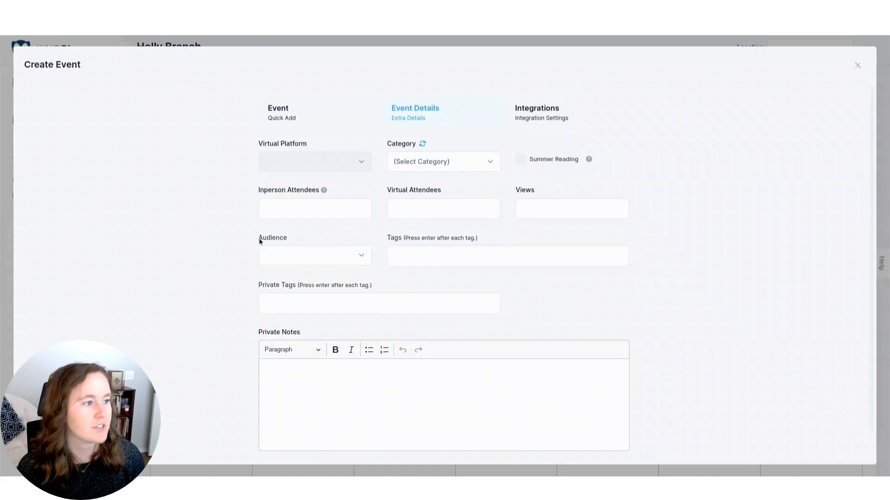
left_click(520, 160)
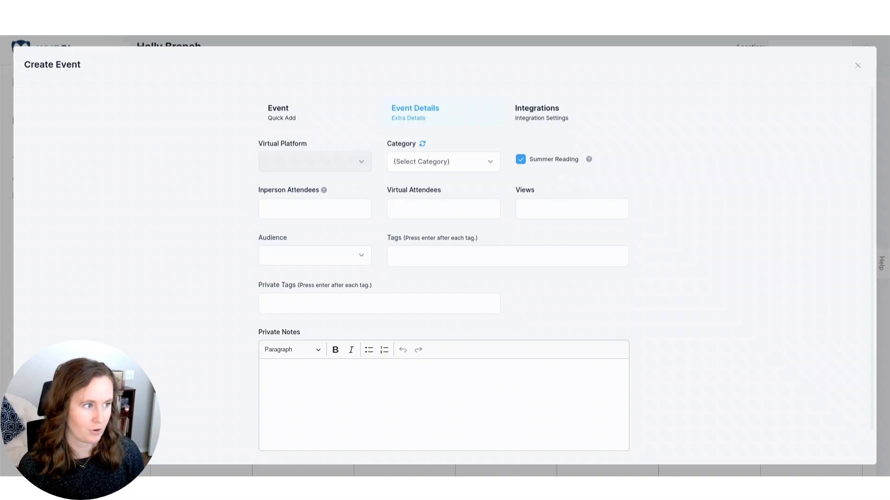
scroll(443, 273, "down", 1)
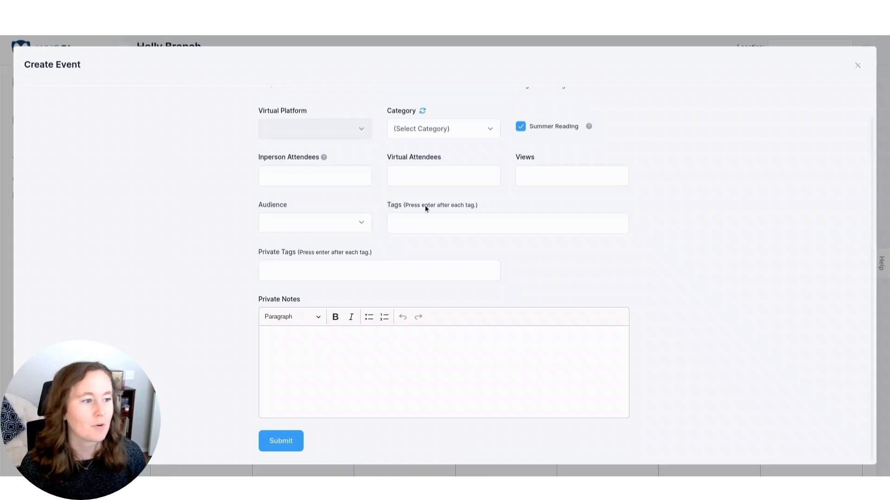
- Add the tags STEM, Crafts and Pets to the event's extra details
left_click_drag(380, 204, 501, 206)
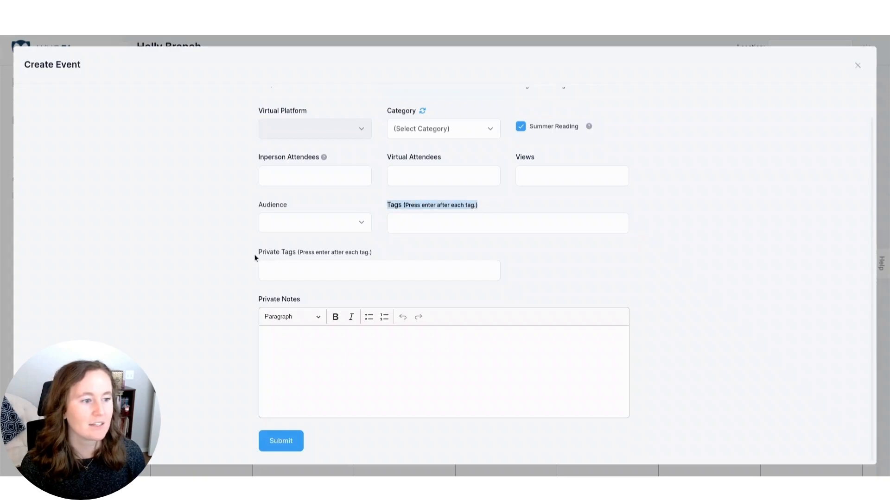
left_click_drag(254, 258, 391, 256)
left_click(393, 254)
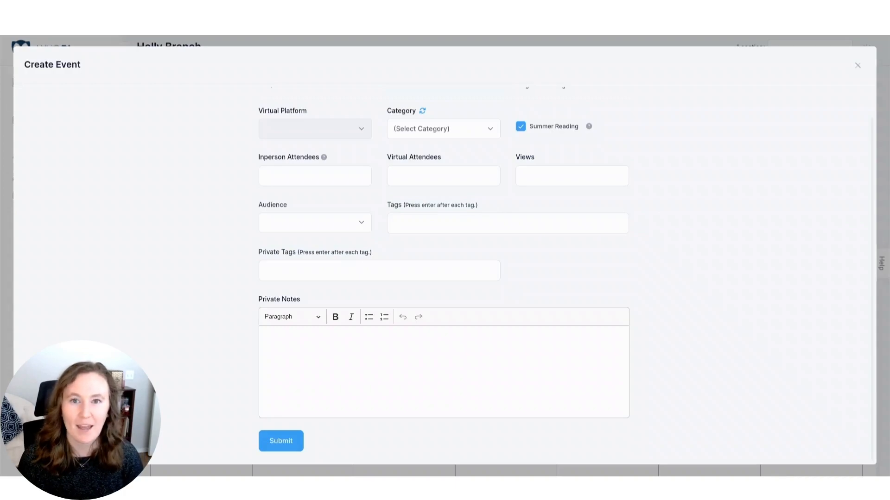
type("STEM")
key("Return")
type("Crafts")
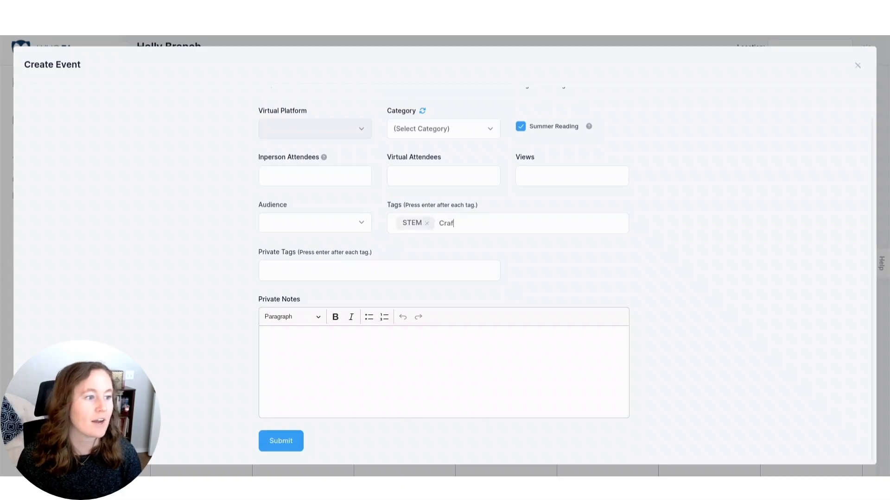
key("Return")
type("Pets")
key("Return")
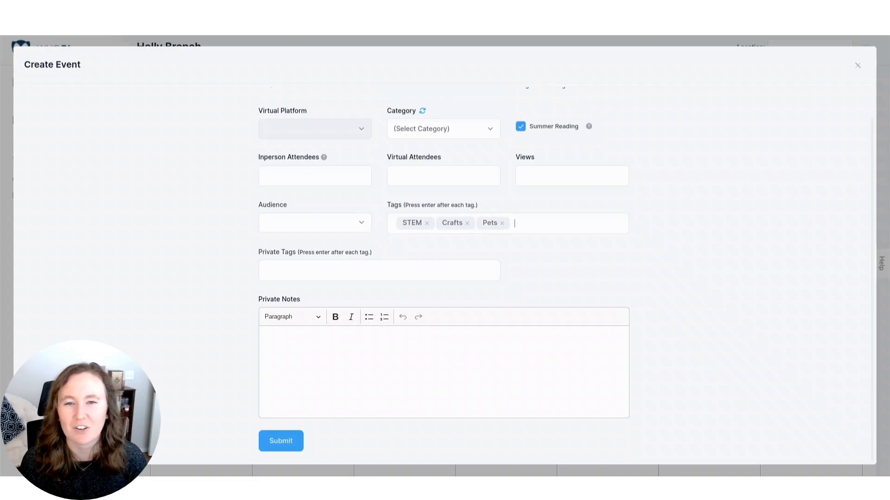
- Add the private tags Budget:Crafts and Goal1 to the event
left_click(311, 271)
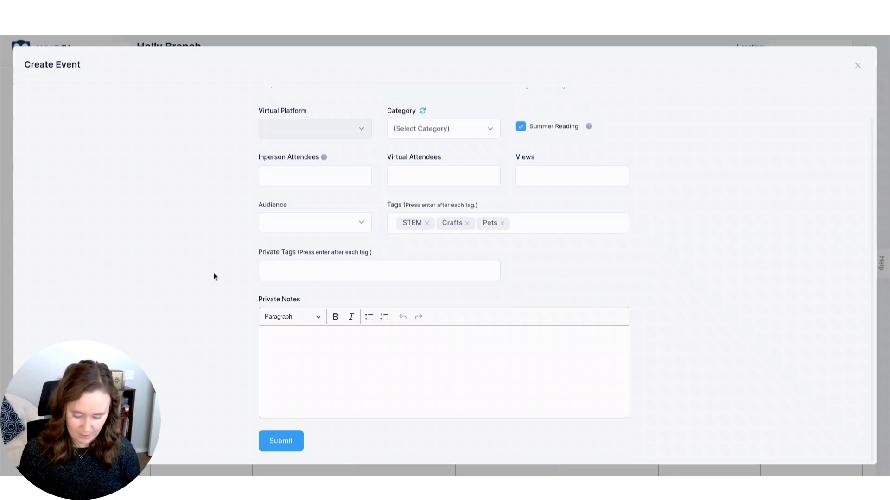
type("Budget:")
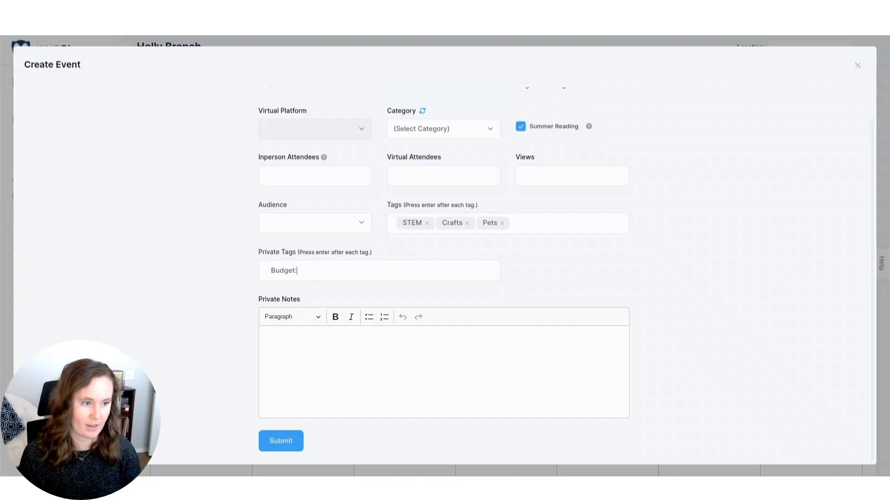
type("Crafts")
key("Return")
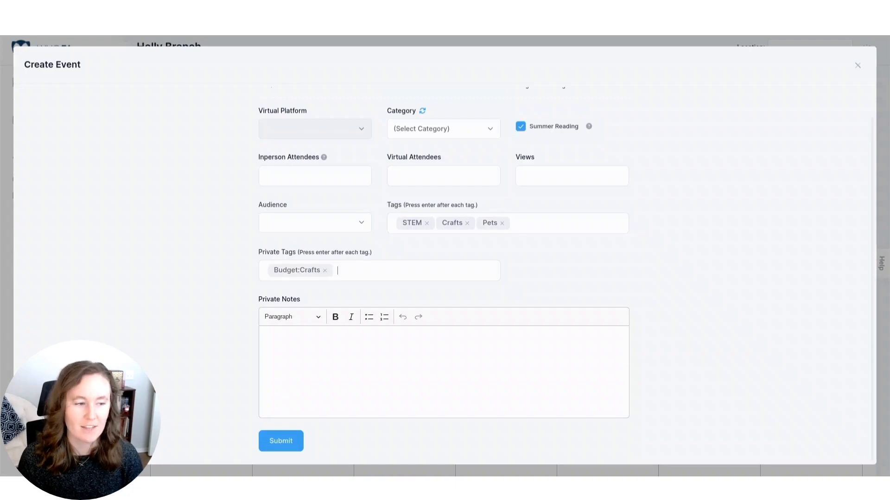
type("Goal1")
key("Return")
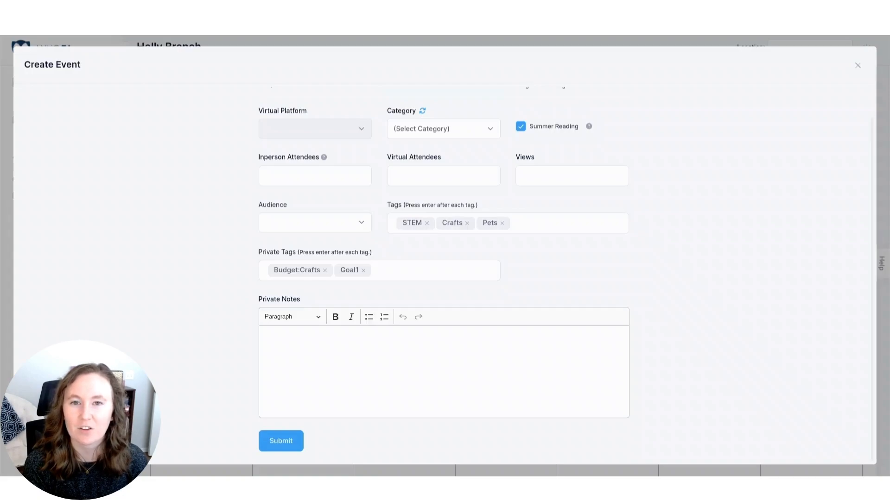
- Check the event's integration settings and submit the Craft Time event to the calendar
scroll(545, 186, "up", 3)
left_click(545, 115)
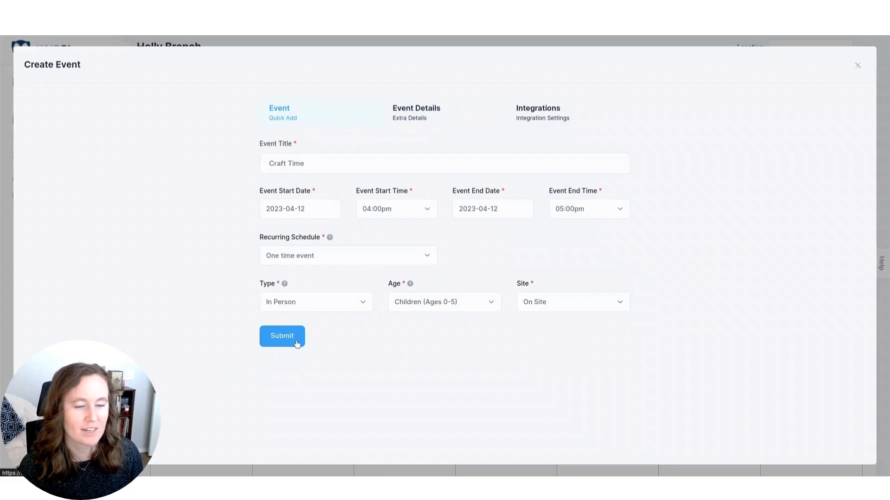
left_click(282, 336)
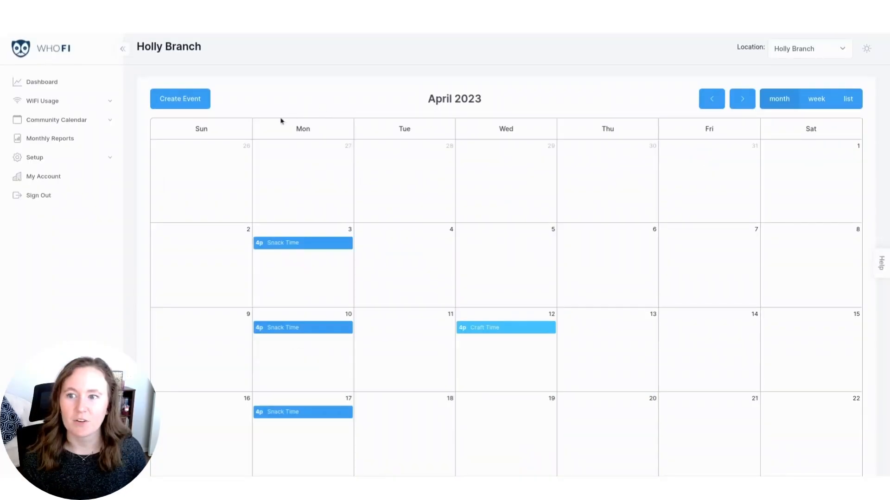
- In the community calendar archive, set the April 3 Snack Time event's virtual attendees to 5 and update the records
left_click(102, 126)
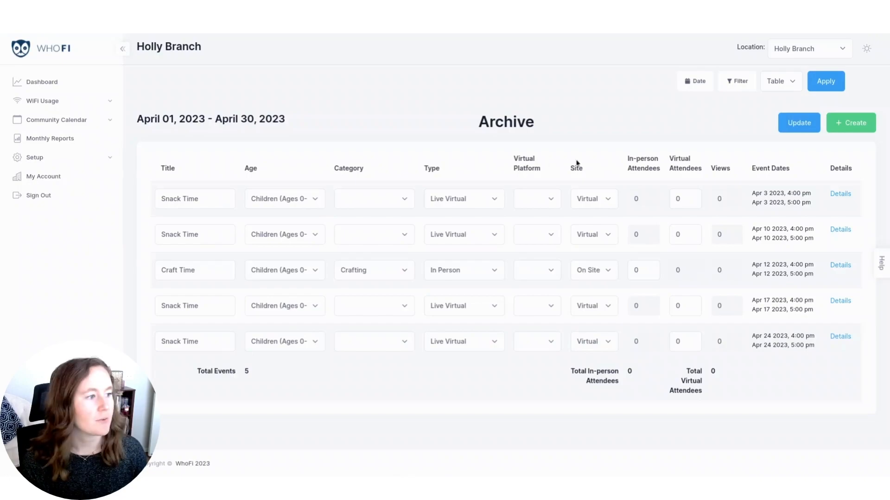
left_click_drag(624, 158, 737, 175)
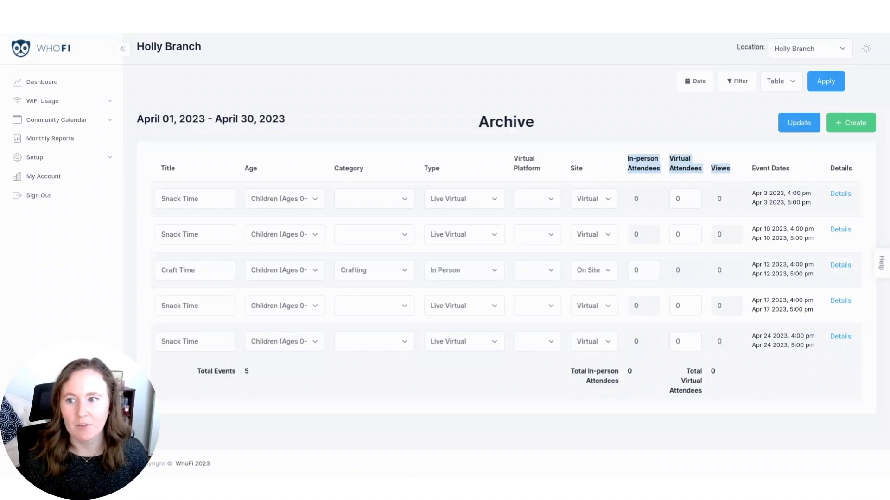
left_click(693, 202)
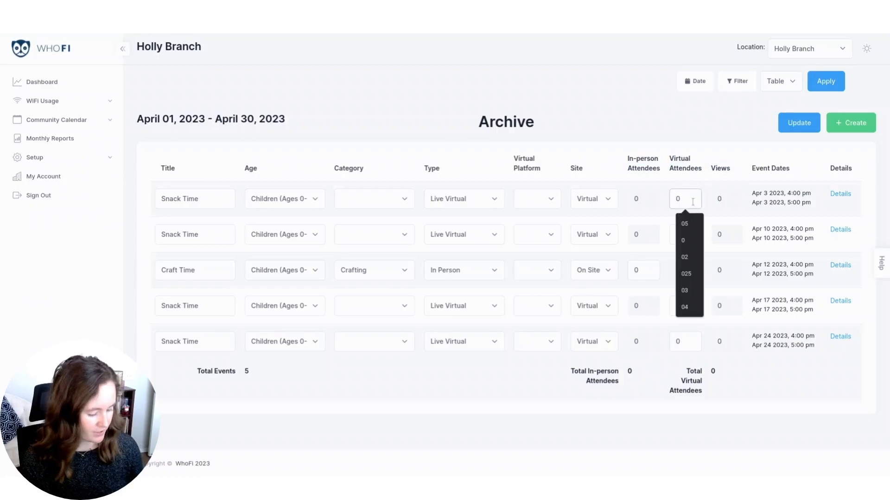
type("5")
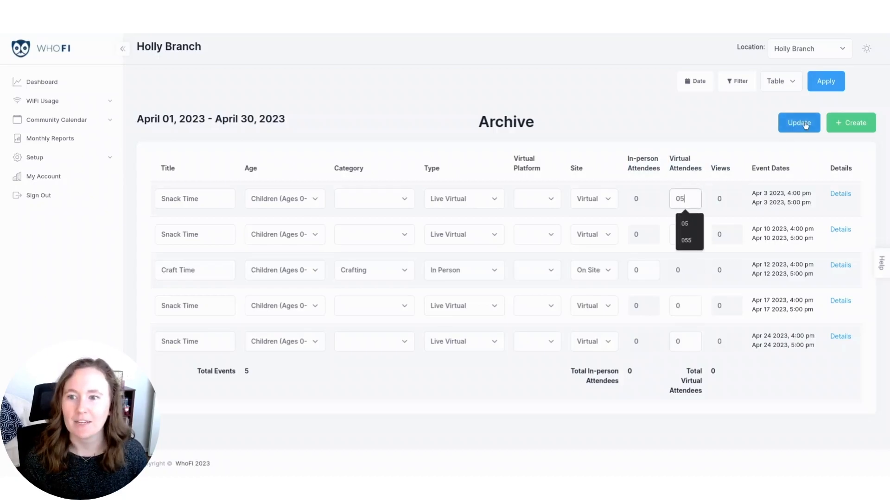
left_click(805, 125)
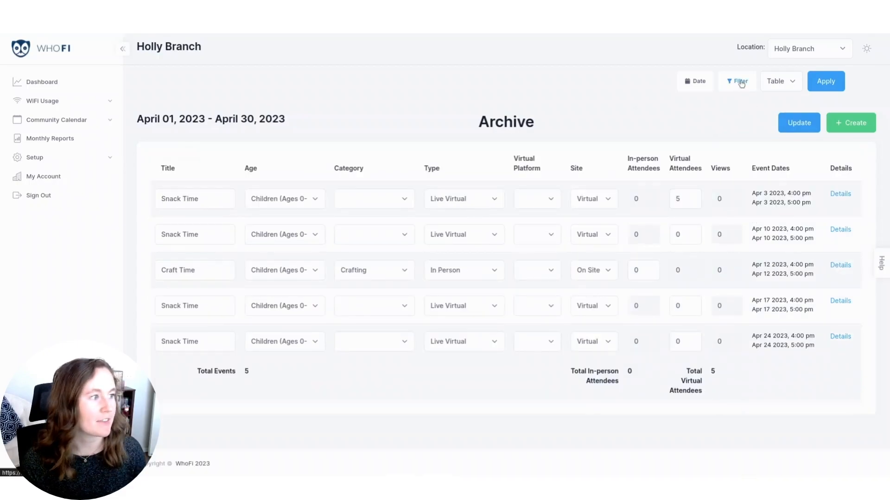
- Review the archive's filter options and its Table and CSV output formats without applying any
left_click(737, 81)
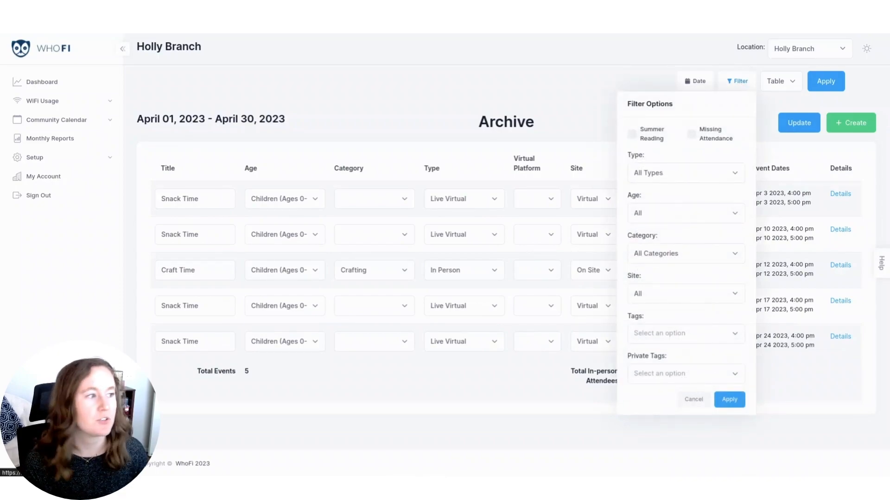
left_click(789, 82)
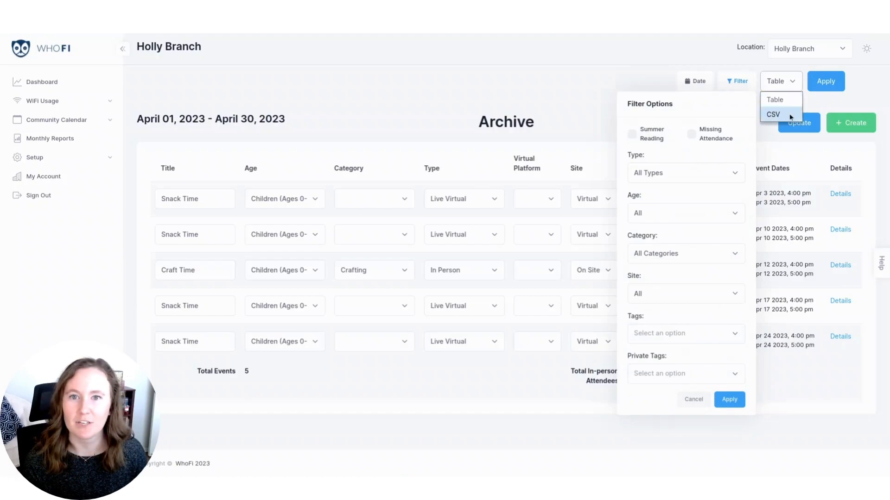
left_click(828, 92)
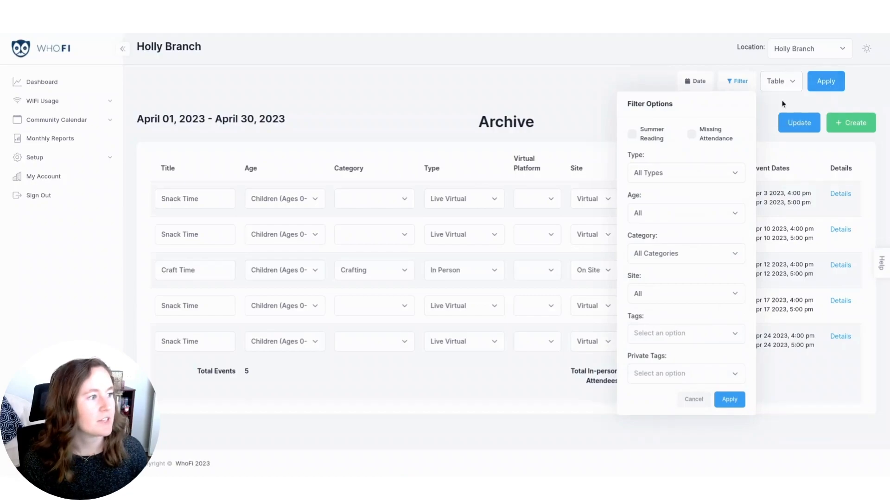
left_click(699, 401)
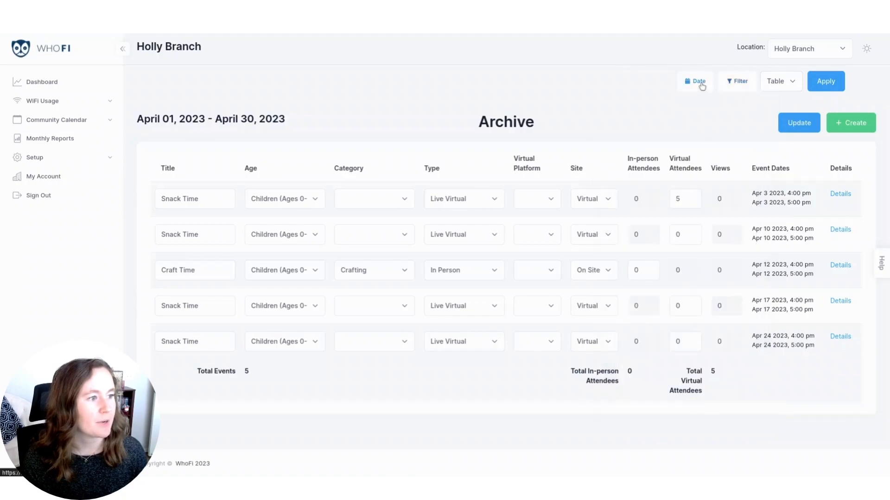
- Set the archive's report date range to 04/01/2023 - 04/30/2023 and apply it
left_click(700, 82)
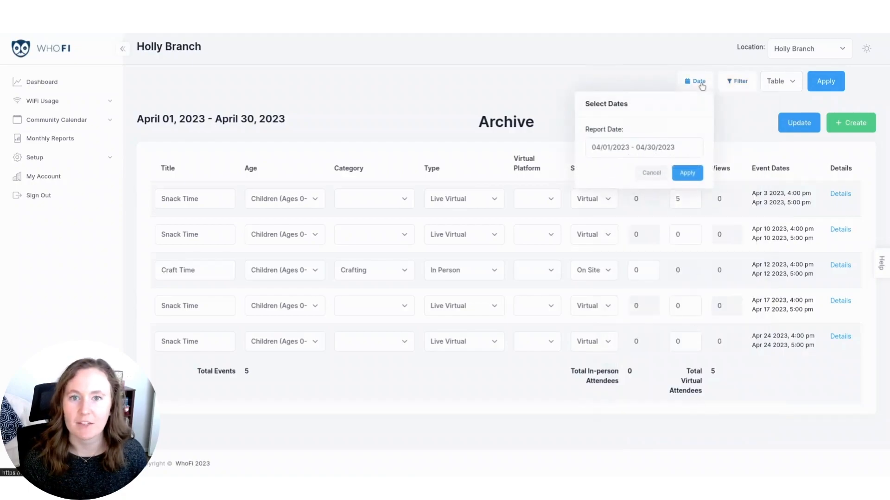
left_click(681, 147)
left_click(566, 204)
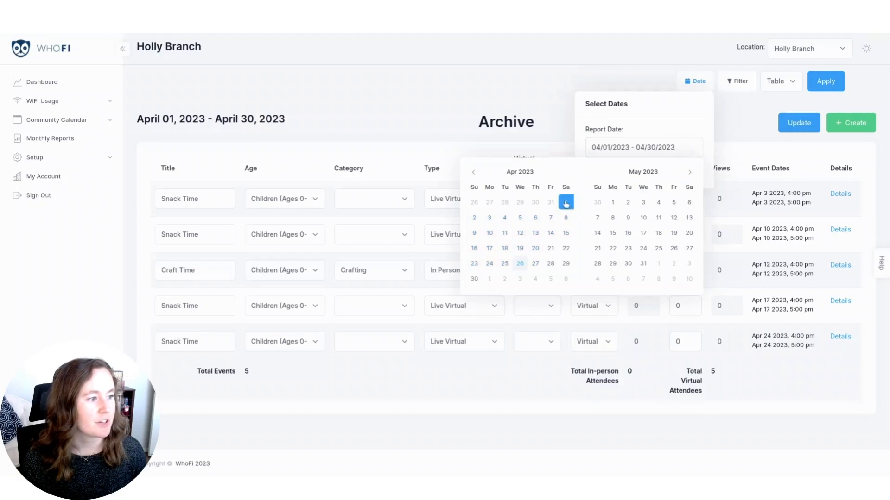
left_click(474, 278)
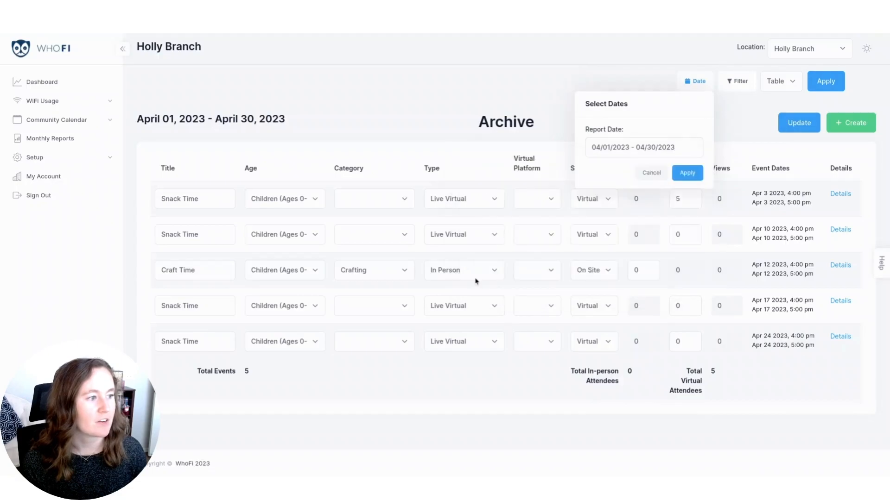
left_click(689, 176)
left_click(739, 83)
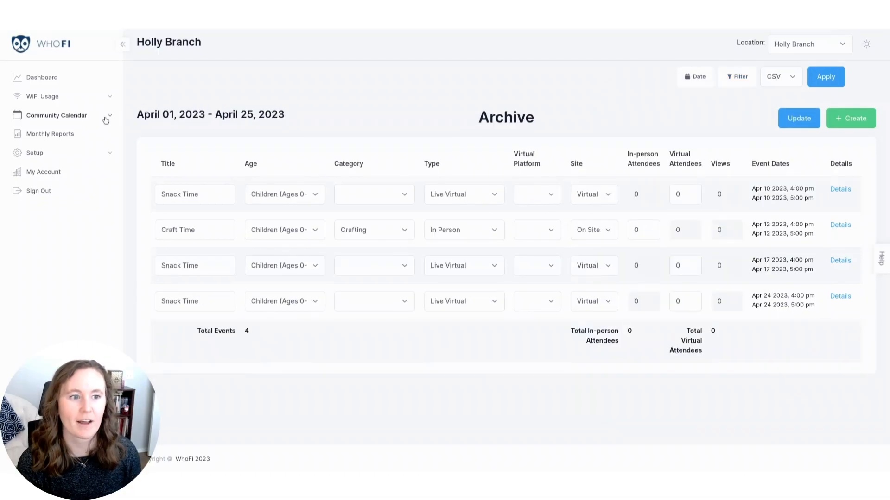
- Open the community calendar's Program Report and review it with the advanced children's age breakdown collapsed and expanded, through to the totals
left_click(65, 115)
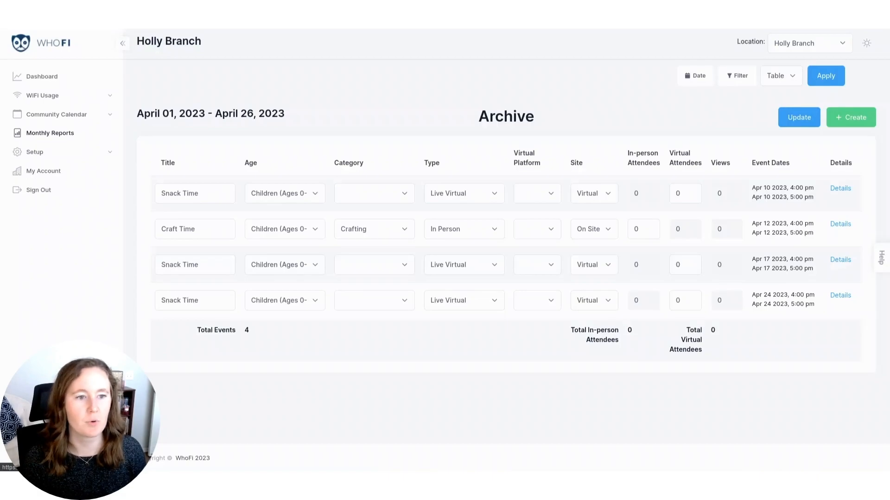
left_click(78, 116)
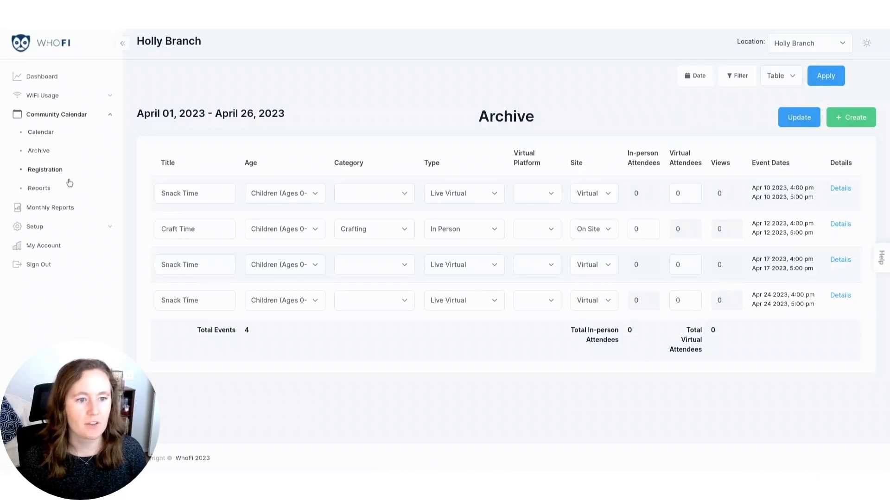
left_click(40, 188)
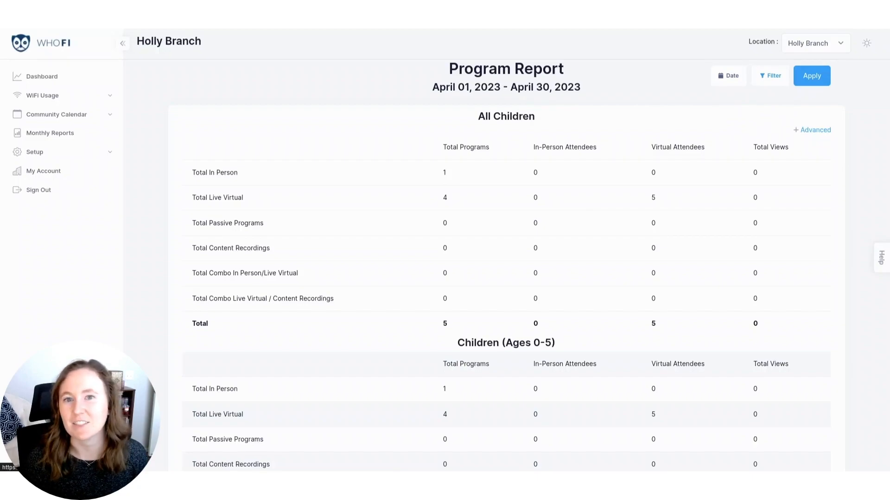
left_click(816, 134)
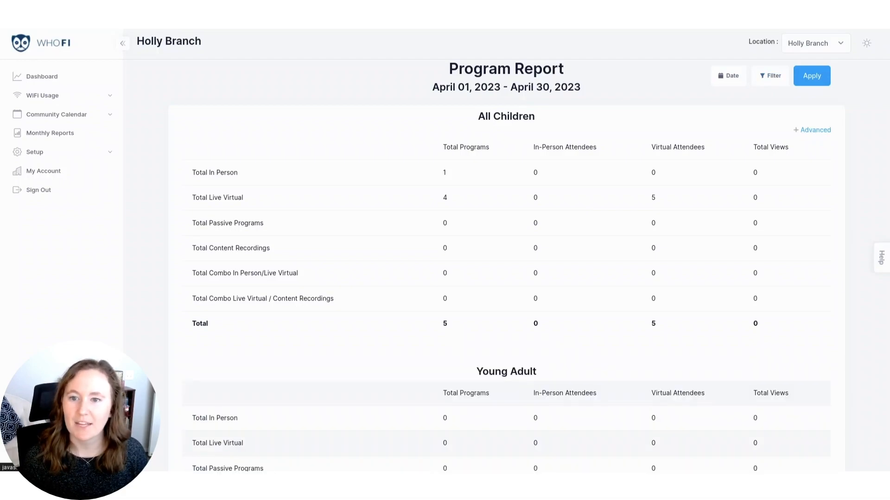
left_click(815, 134)
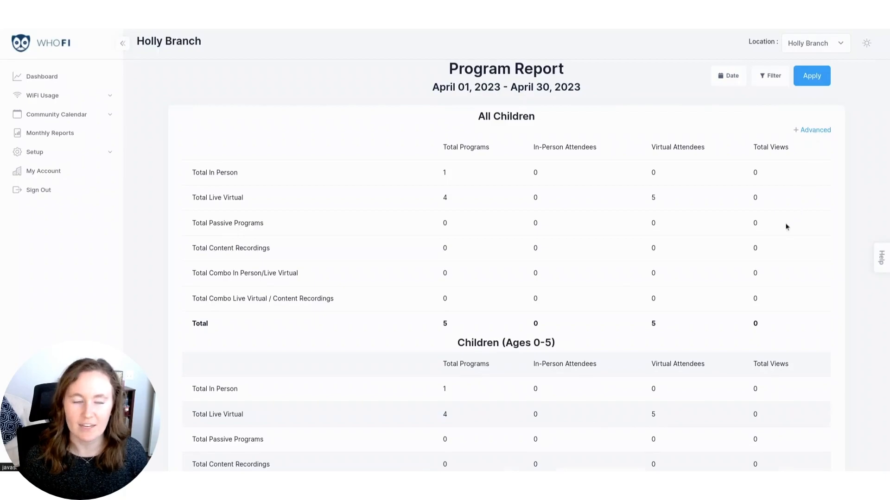
scroll(791, 233, "down", 15)
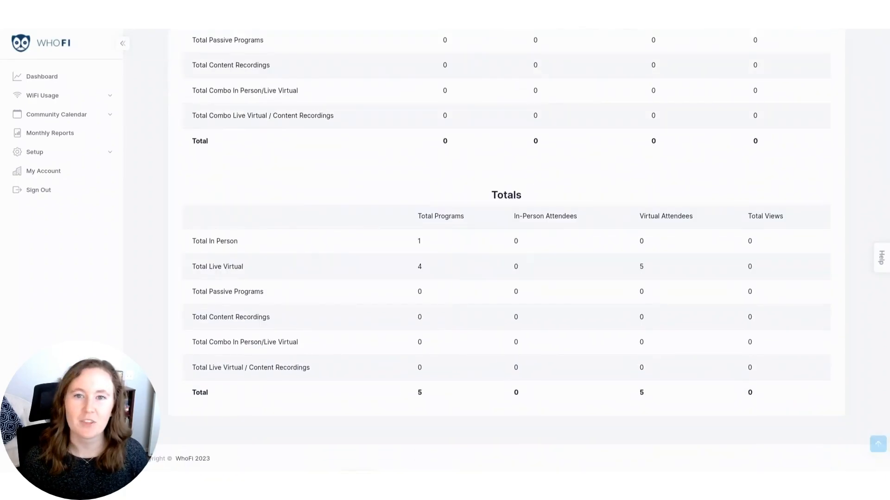
scroll(857, 246, "up", 15)
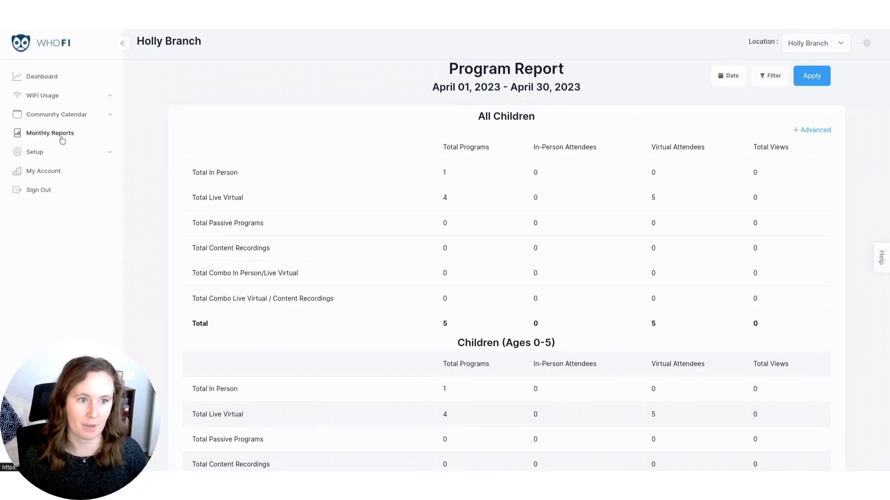
- Open the monthly reports, expand the Year 2023 calendar reports and point out an xls file
left_click(61, 137)
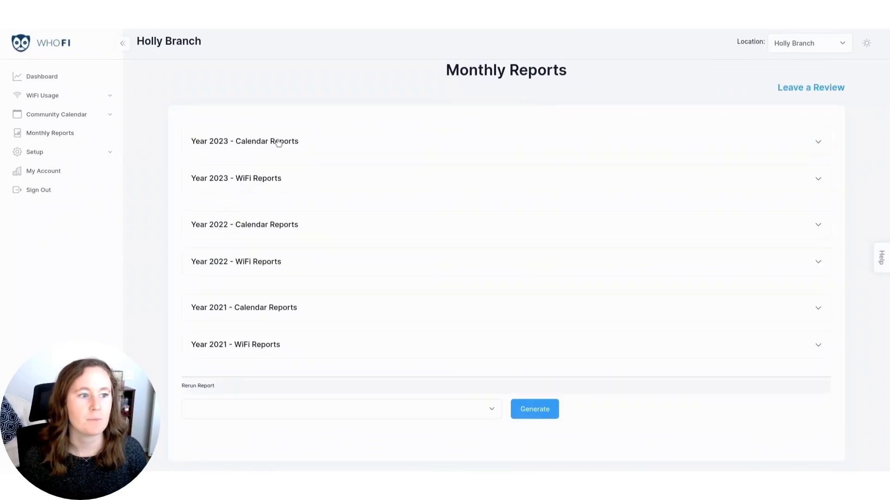
left_click(308, 145)
left_click_drag(806, 227, 793, 227)
left_click(786, 225)
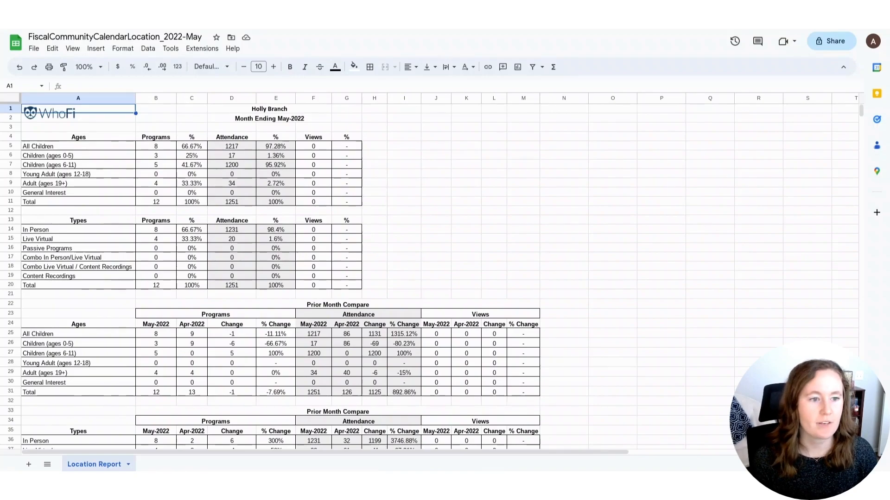
- Examine the FiscalCommunityCalendarLocation_2022-May report in Google Sheets: age and type tables, prior-month, prior-year and year-to-date comparisons, and state report information
left_click_drag(105, 137, 102, 289)
left_click_drag(155, 137, 347, 285)
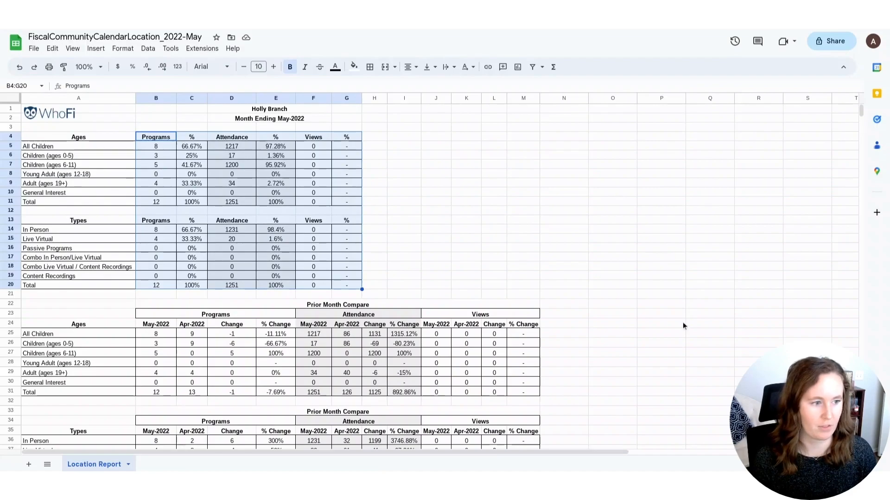
scroll(682, 324, "down", 5)
left_click_drag(341, 161, 375, 353)
scroll(677, 304, "down", 7)
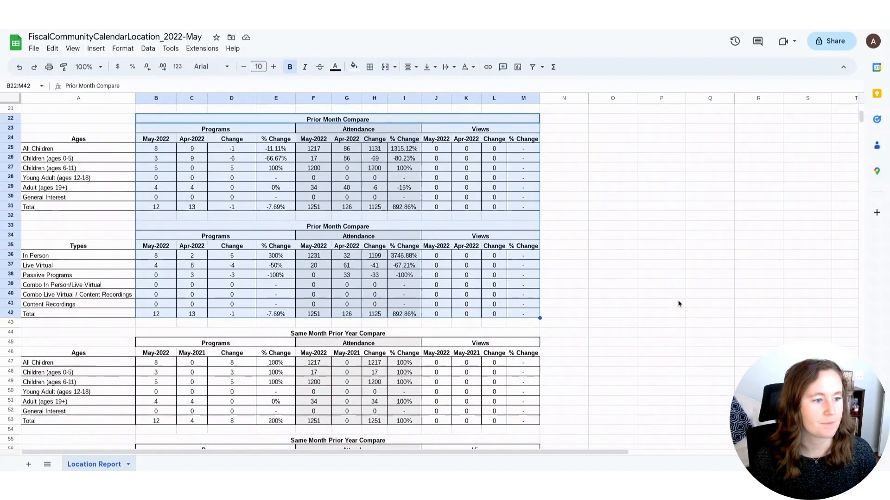
left_click_drag(399, 179, 392, 373)
scroll(433, 225, "down", 7)
left_click_drag(388, 188, 484, 380)
scroll(636, 334, "down", 3)
scroll(636, 334, "down", 7)
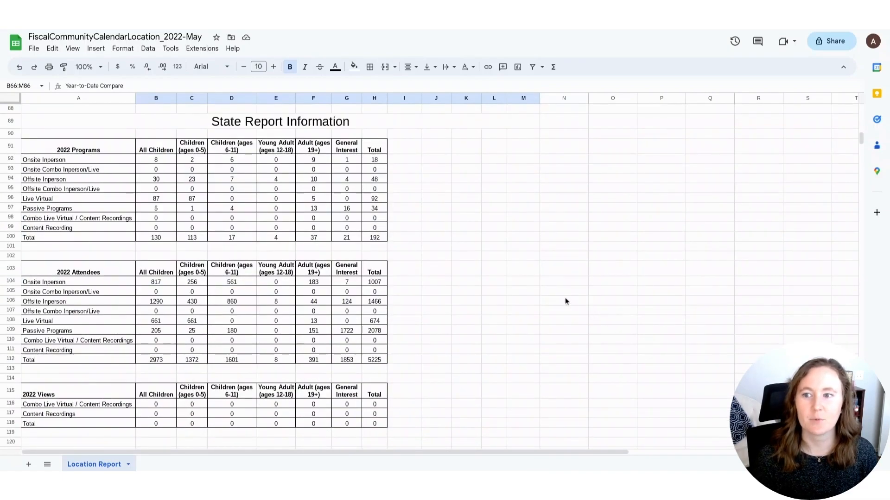
scroll(565, 301, "down", 1)
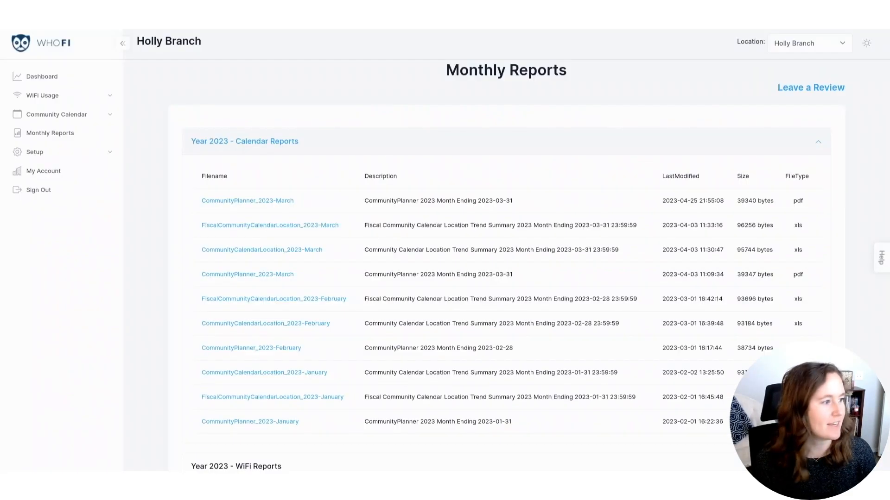
- Back in WhoFi's monthly reports, open the newest CommunityPlanner_2023-March PDF and review its monthly overview tables and charts
left_click_drag(805, 200, 790, 204)
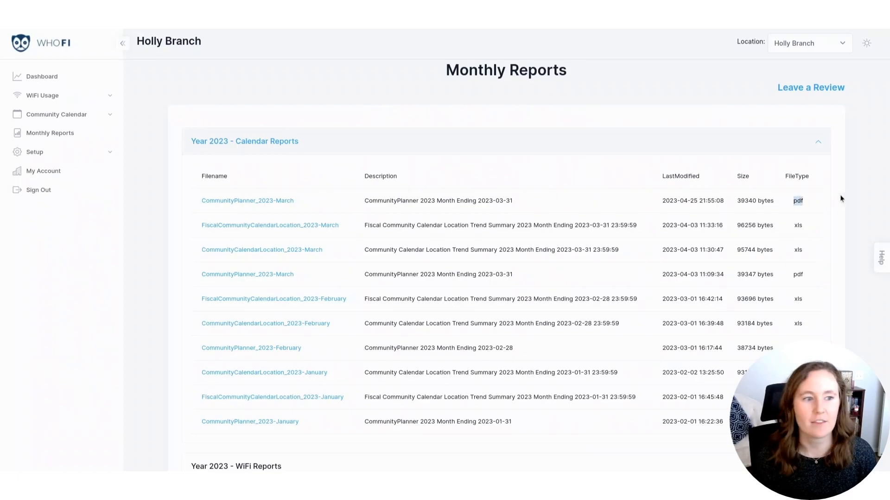
left_click(290, 202)
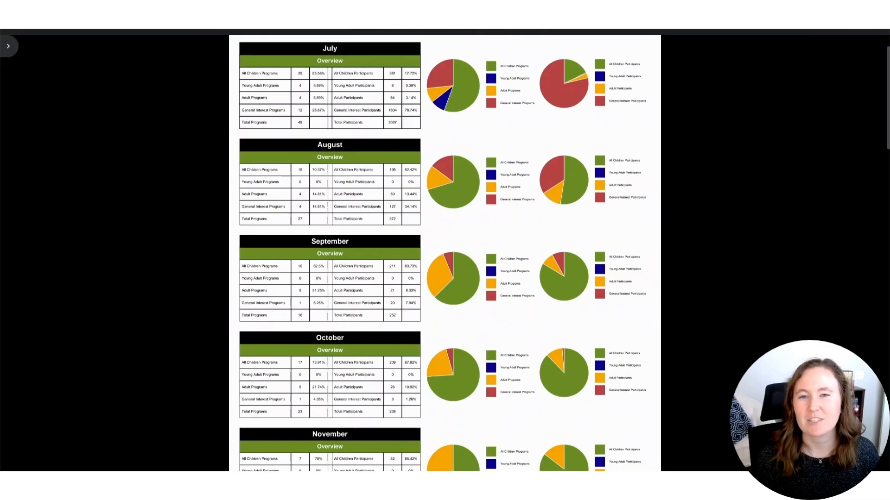
scroll(18, 285, "down", 20)
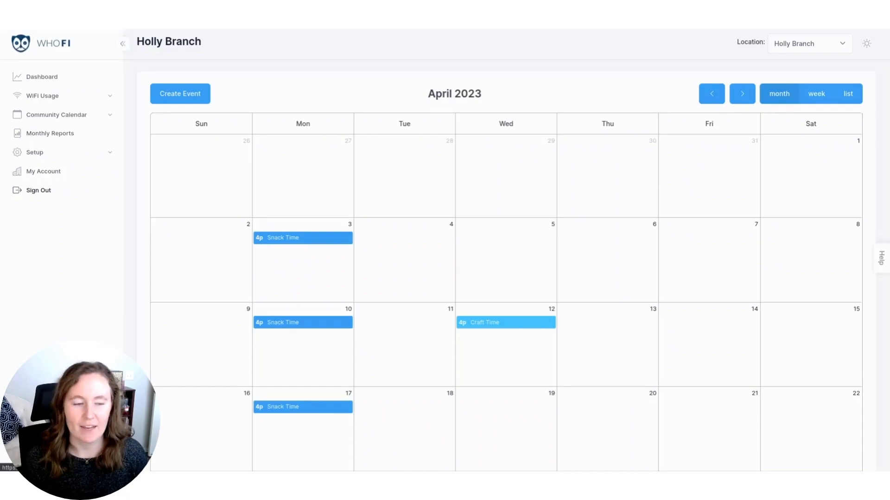
- Expand the Setup section to show its available settings pages
left_click(99, 161)
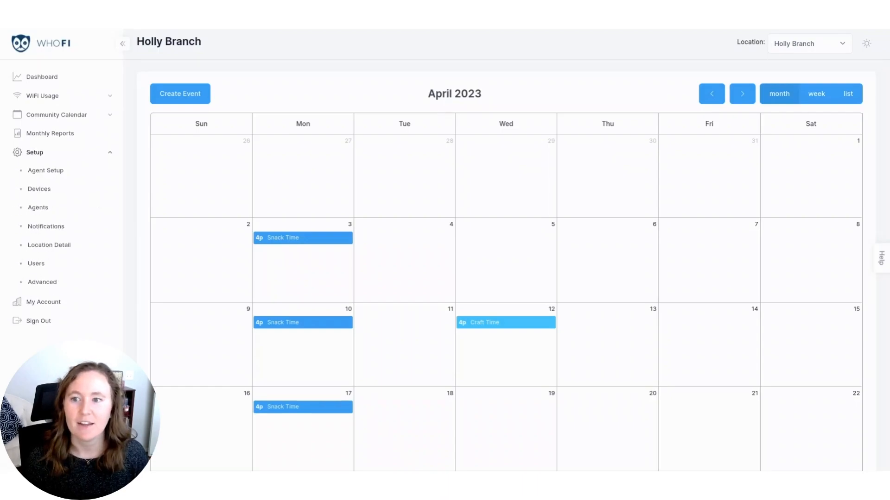